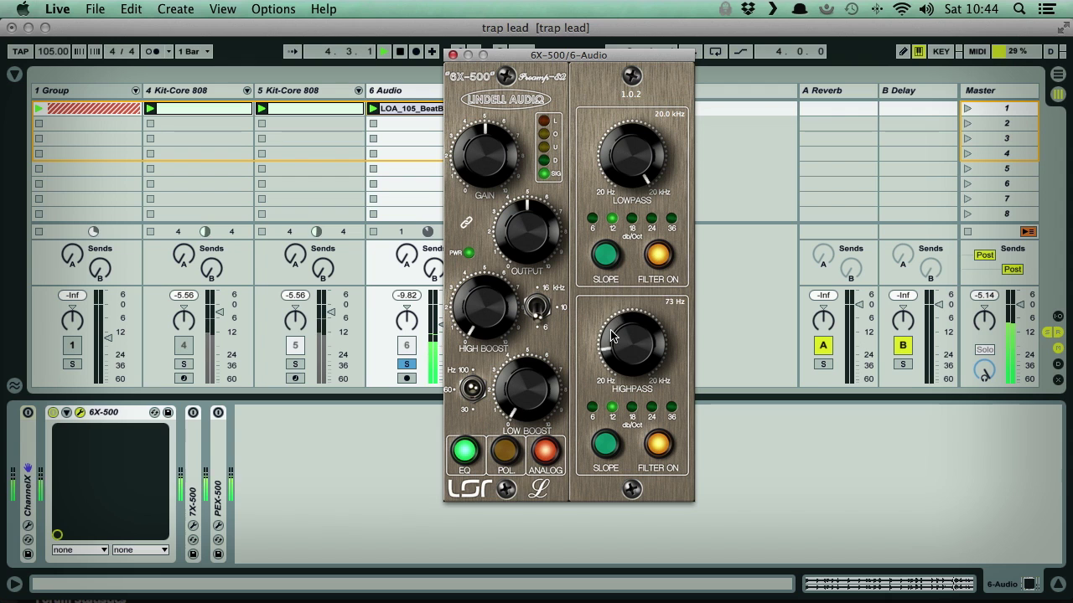
Sweep the 6X-500's lowpass cutoff down to 211 Hz and back up to 20 kHz, with its slope set to 36 dB/oct
{"action": "left_click_drag", "start_coordinate": [642, 159], "coordinate": [597, 218]}
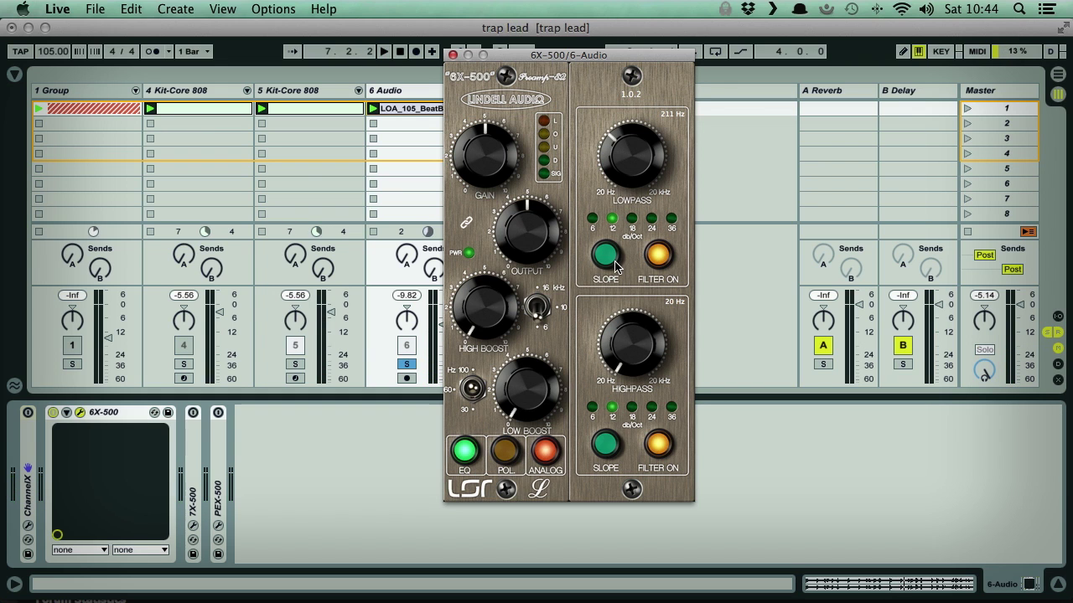
{"action": "left_click", "coordinate": [603, 257]}
{"action": "left_click", "coordinate": [604, 257]}
{"action": "key", "text": "space"}
{"action": "left_click_drag", "start_coordinate": [627, 161], "coordinate": [606, 31]}
{"action": "left_click_drag", "start_coordinate": [596, 93], "coordinate": [620, 47]}
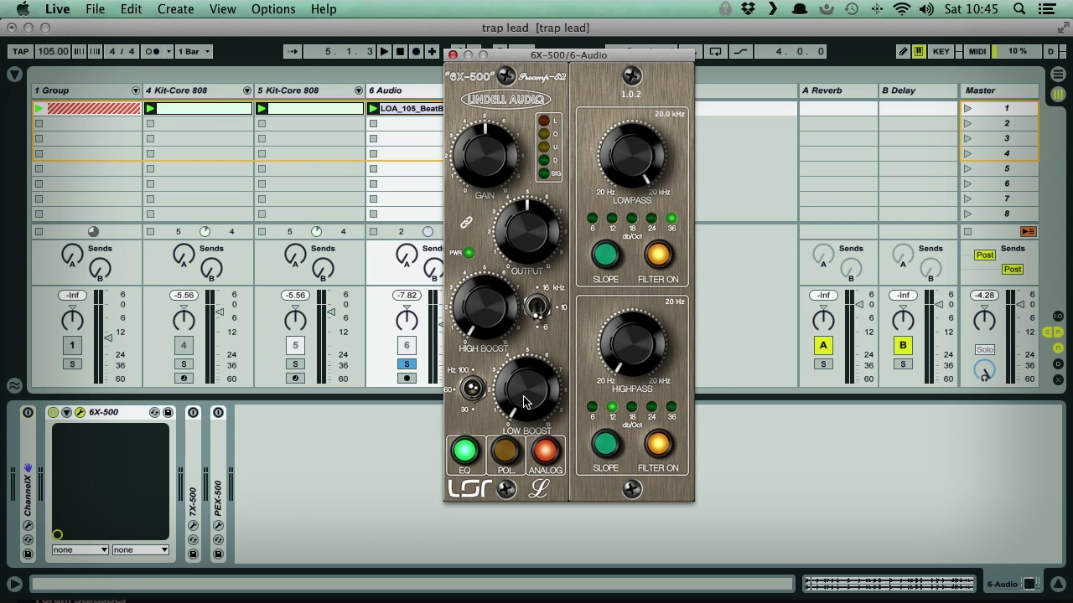
Play the loop, raise Low Boost to near maximum, and compare the sound with the EQ switched off and on
{"action": "key", "text": "space"}
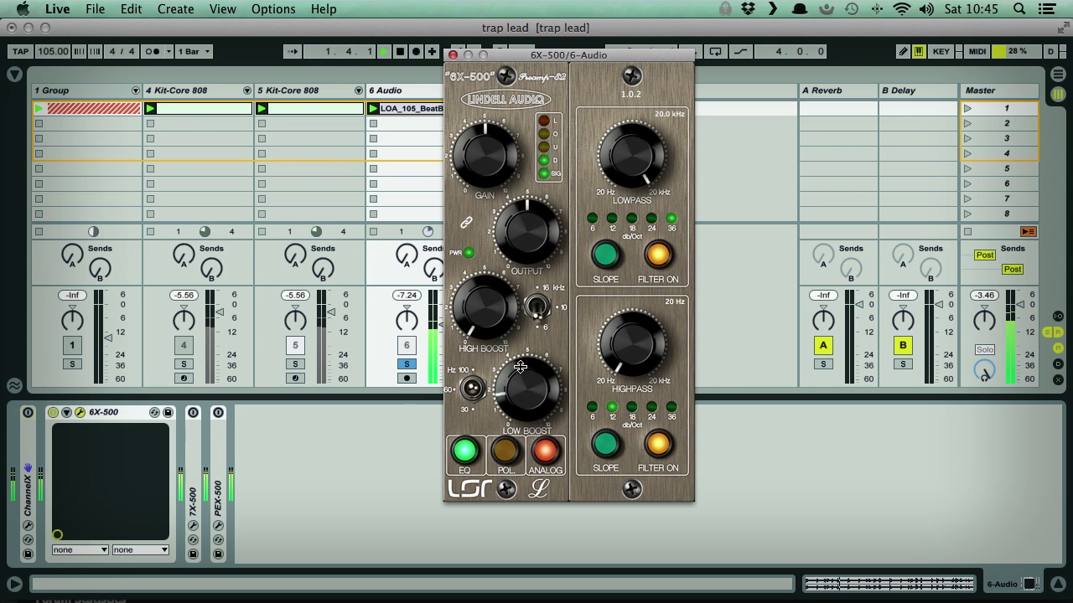
{"action": "left_click_drag", "start_coordinate": [527, 404], "coordinate": [492, 208]}
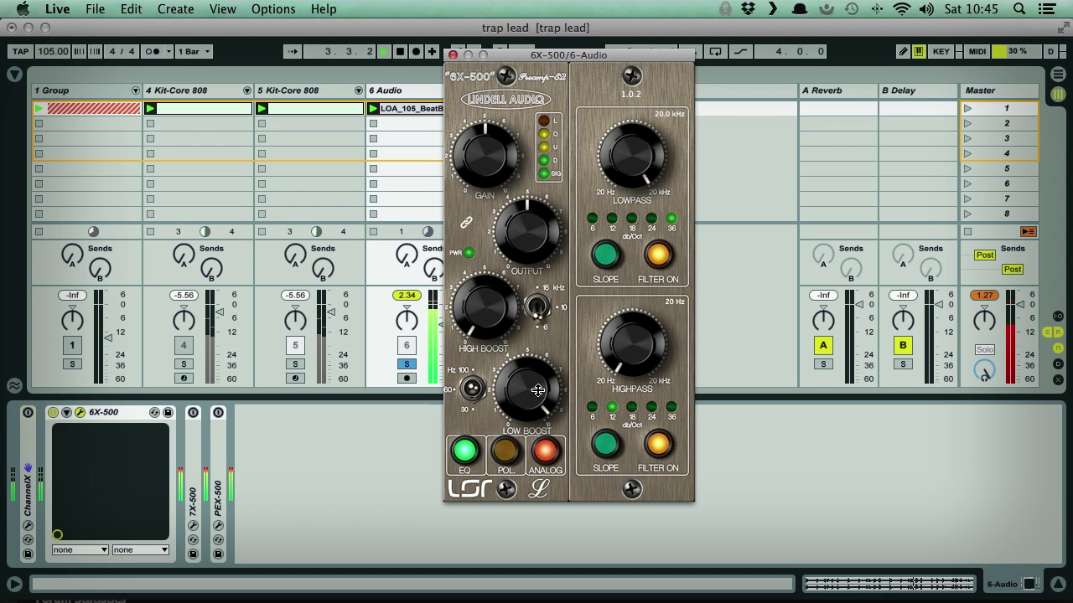
{"action": "left_click", "coordinate": [463, 452]}
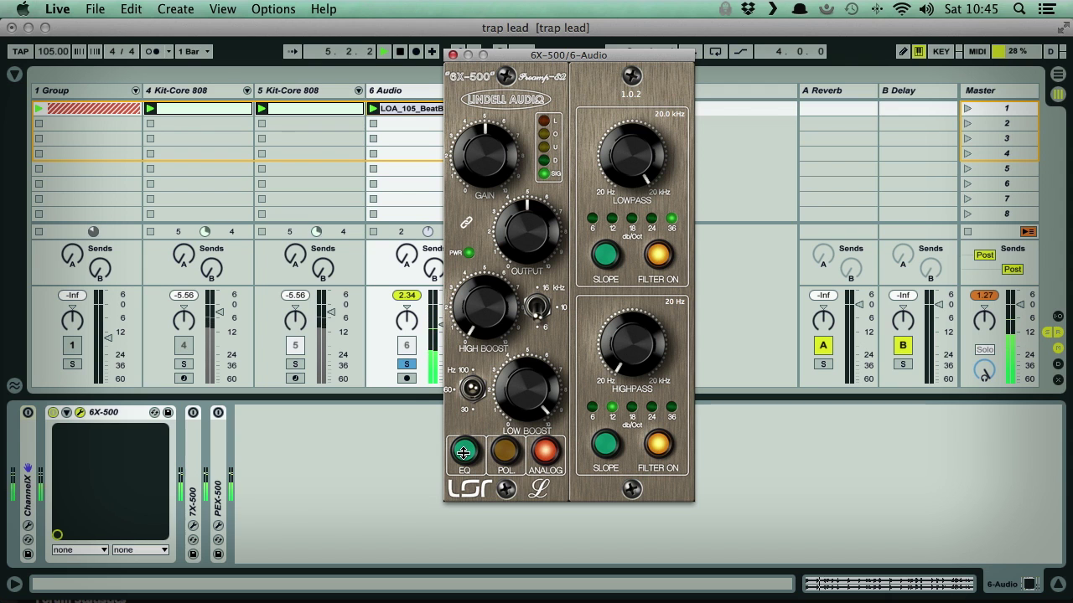
{"action": "left_click", "coordinate": [465, 453]}
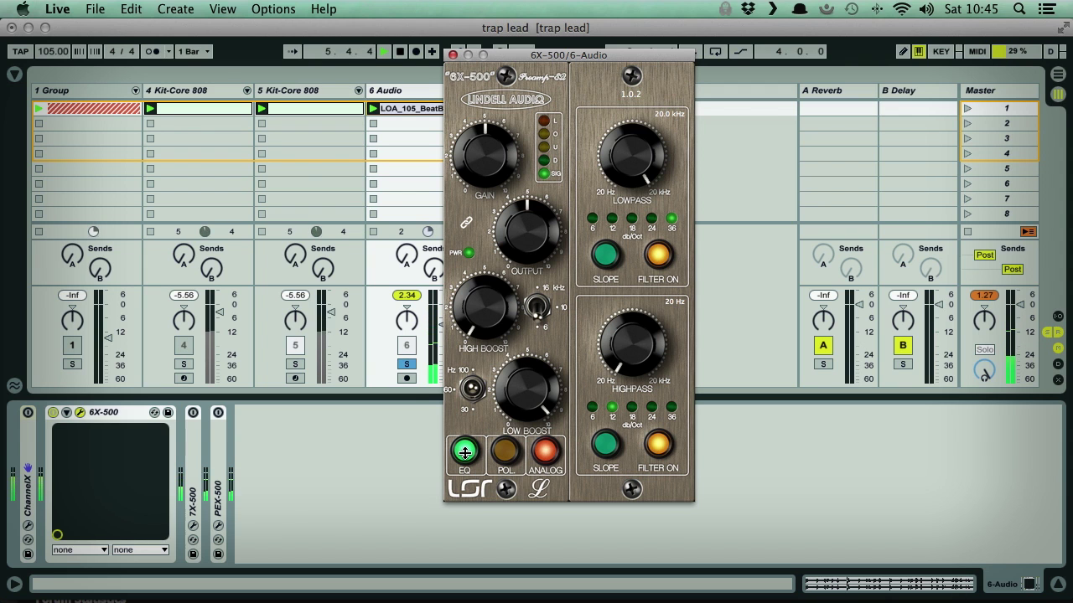
Sweep Low Boost from low to near maximum during playback with Analog mode off, and switch Analog back on
{"action": "left_click", "coordinate": [546, 454]}
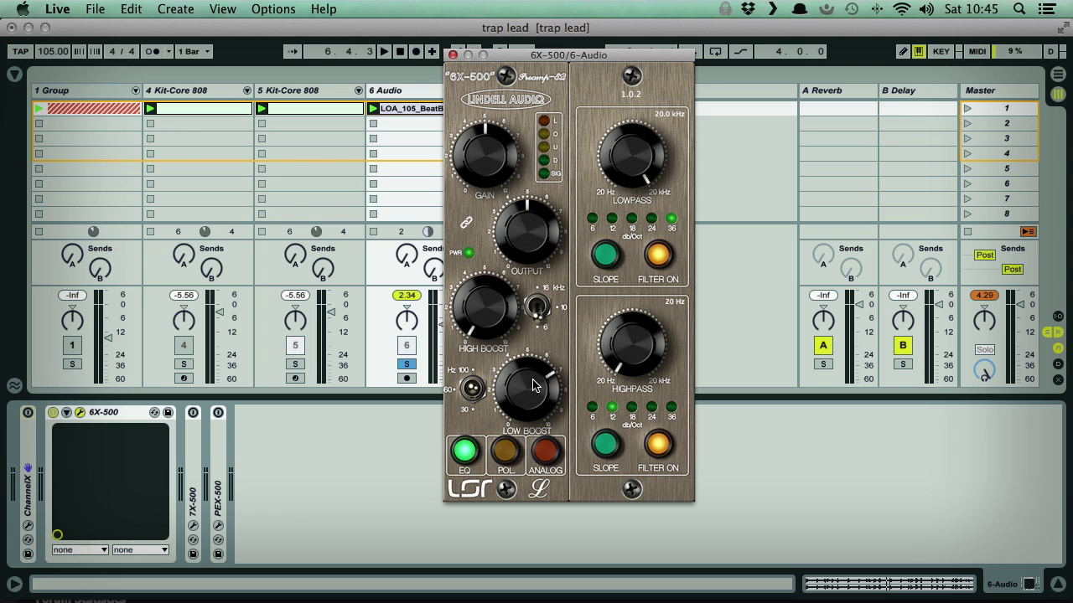
{"action": "left_click_drag", "start_coordinate": [536, 388], "coordinate": [522, 402]}
{"action": "key", "text": "space"}
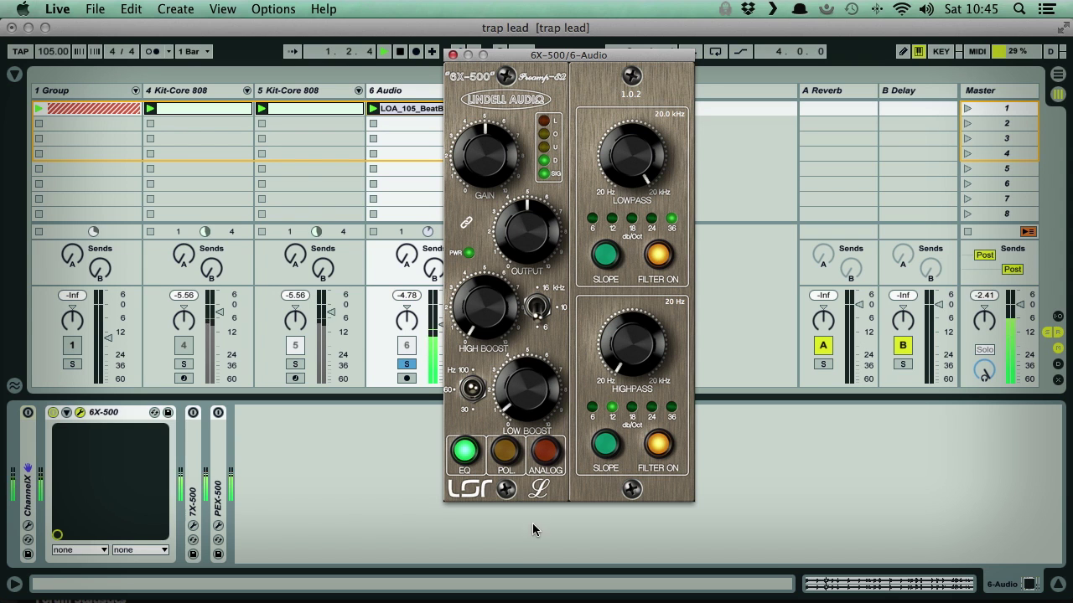
{"action": "left_click_drag", "start_coordinate": [522, 402], "coordinate": [570, 333]}
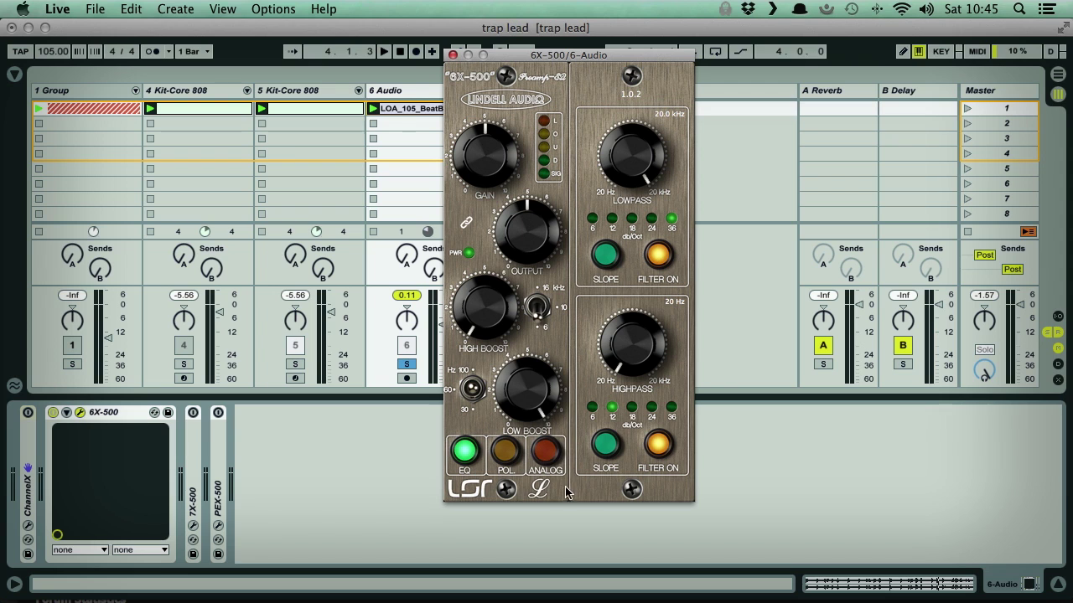
{"action": "left_click", "coordinate": [545, 454]}
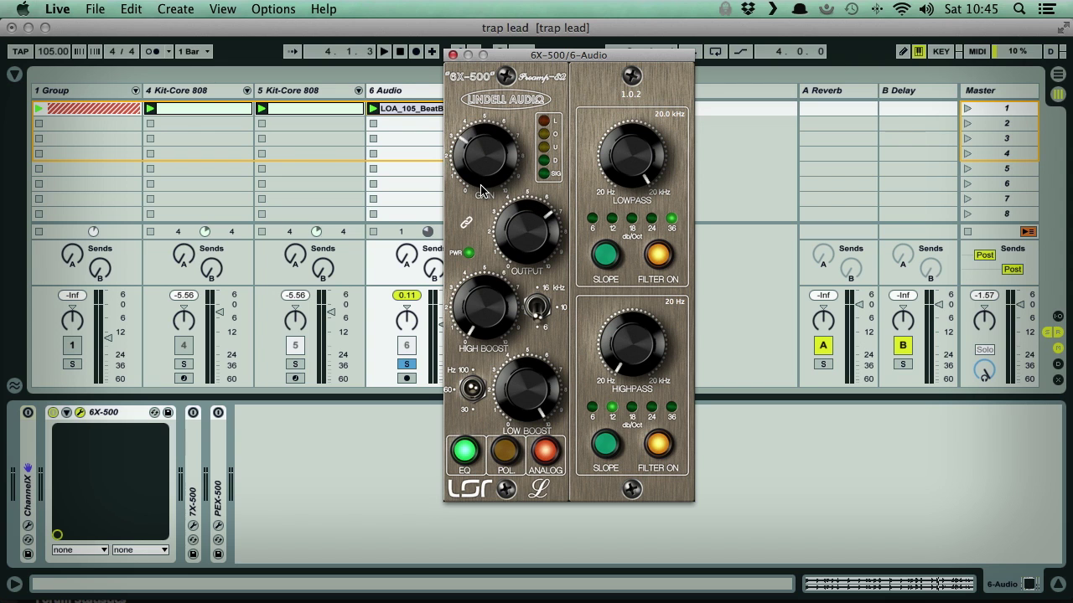
Raise the linked preamp Gain, lower it below the midpoint during playback, and compare Analog mode off and on
{"action": "left_click_drag", "start_coordinate": [475, 175], "coordinate": [482, 159]}
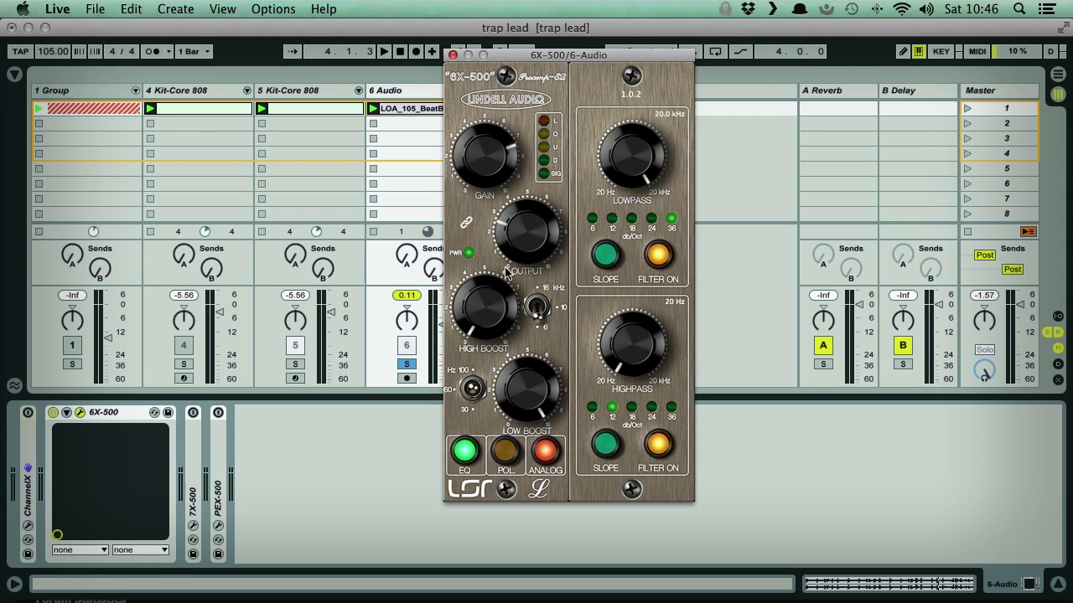
{"action": "key", "text": "space"}
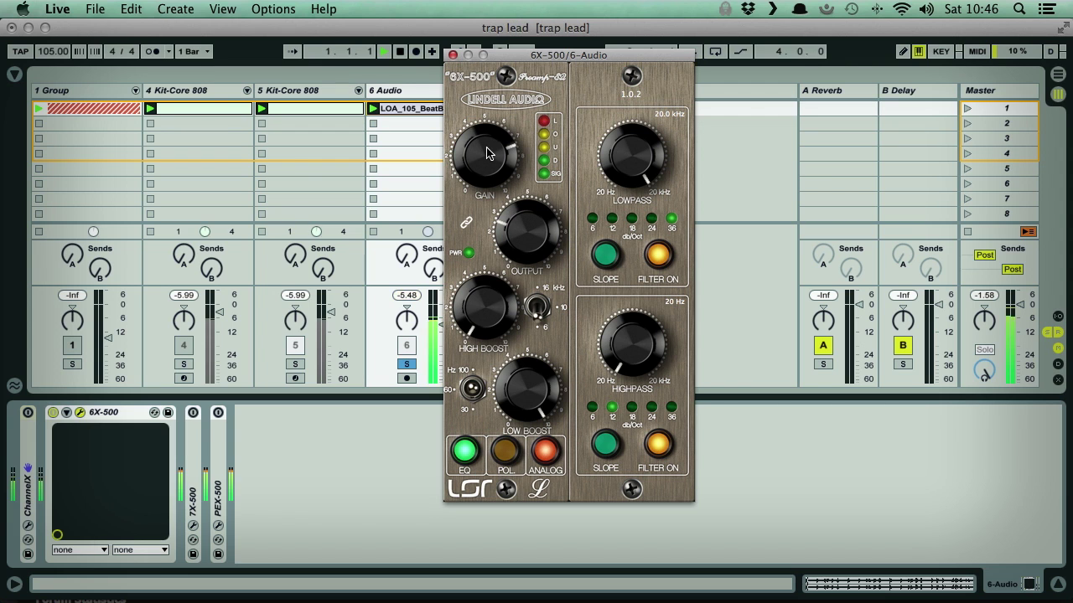
{"action": "left_click_drag", "start_coordinate": [482, 179], "coordinate": [467, 252]}
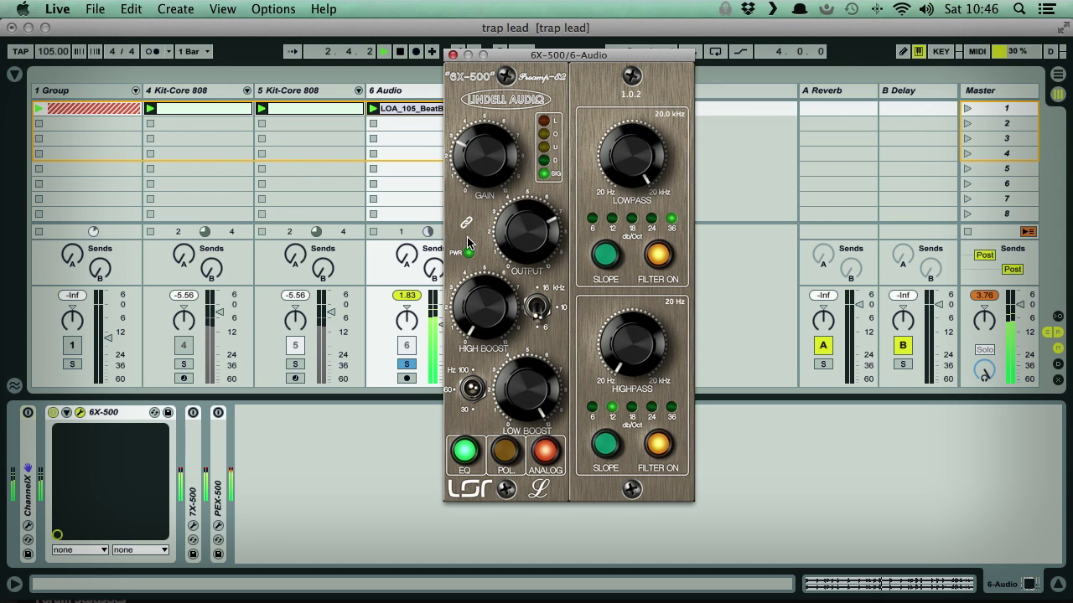
{"action": "left_click", "coordinate": [545, 453]}
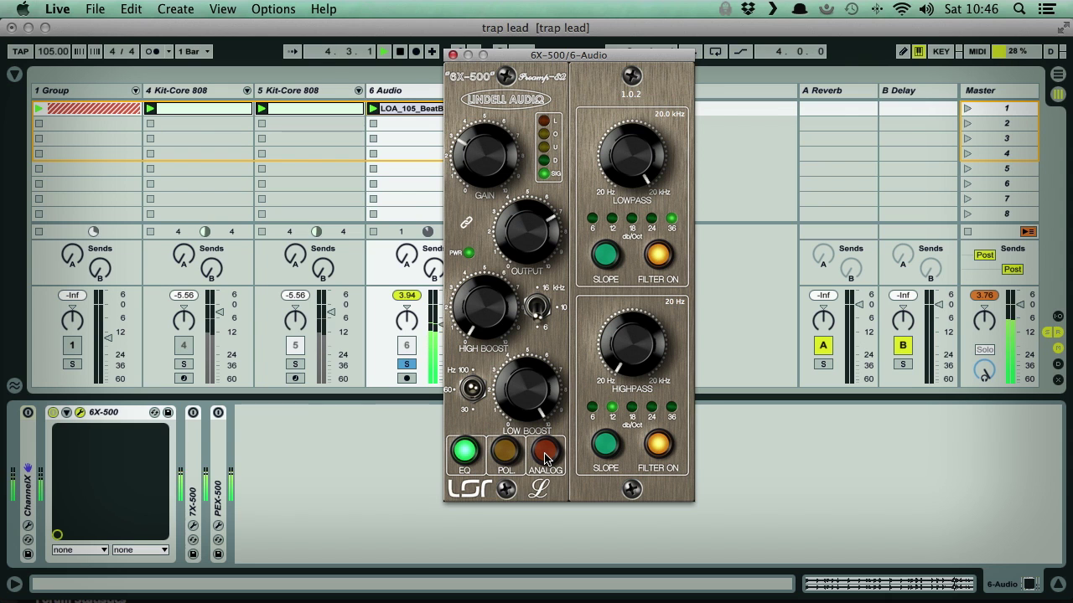
{"action": "left_click", "coordinate": [545, 454]}
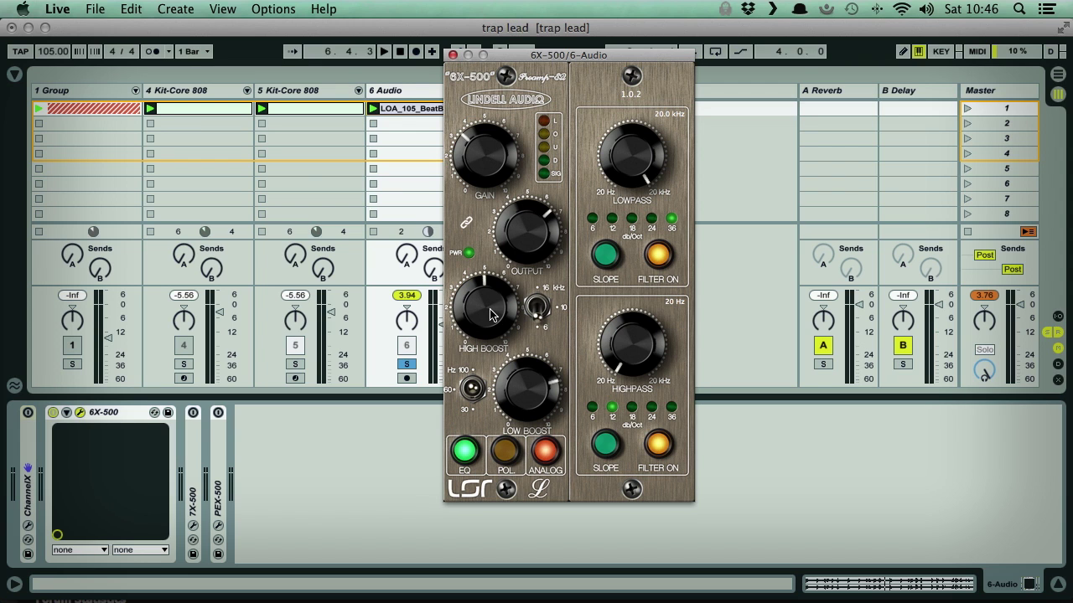
Raise High Boost to maximum during playback and compare the track with the 6X-500 device switched off and on
{"action": "key", "text": "space"}
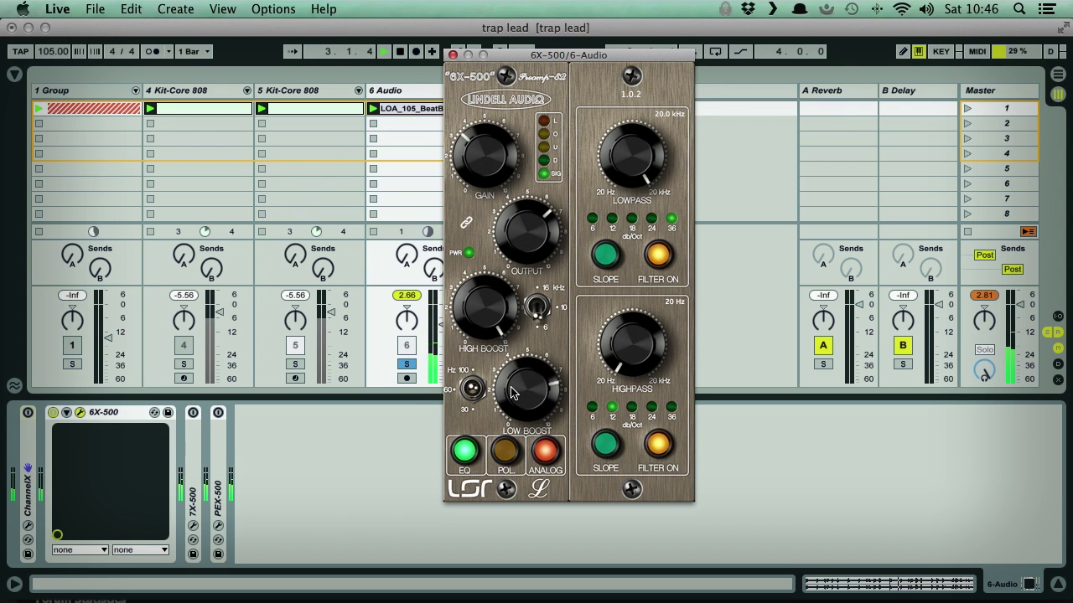
{"action": "left_click", "coordinate": [53, 415]}
{"action": "left_click", "coordinate": [53, 413]}
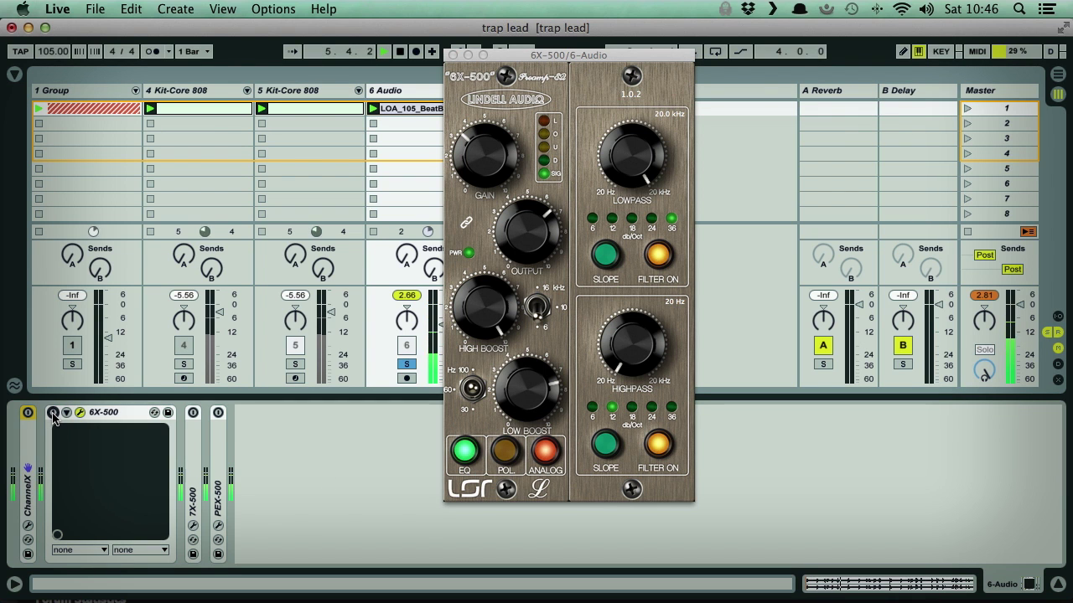
{"action": "left_click", "coordinate": [52, 413]}
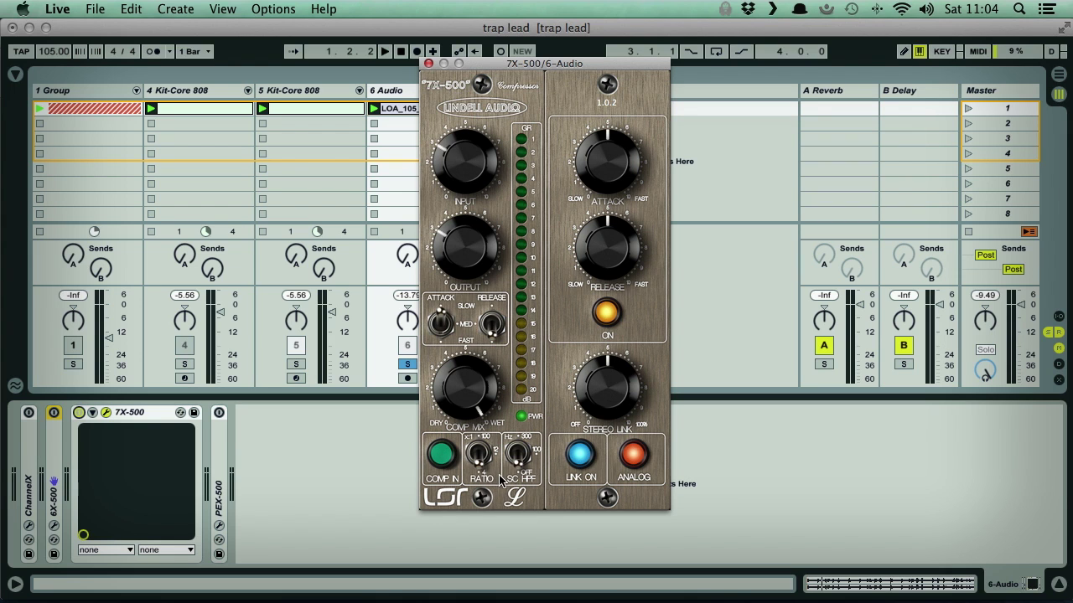
Engage the 7X-500 compressor and raise its Input during playback, settling it at about 5
{"action": "key", "text": "space"}
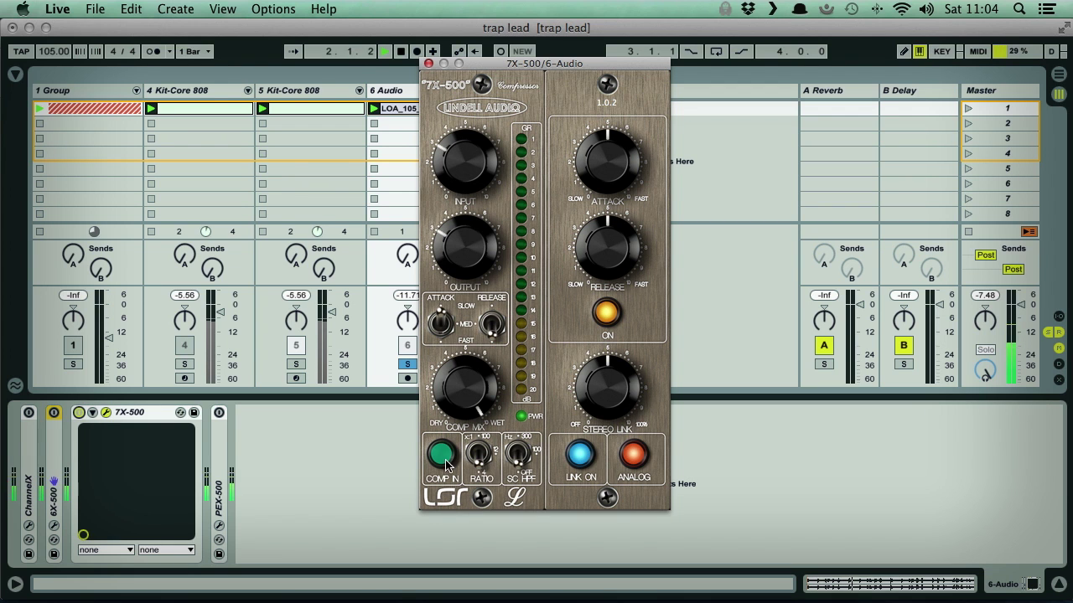
{"action": "left_click", "coordinate": [442, 457]}
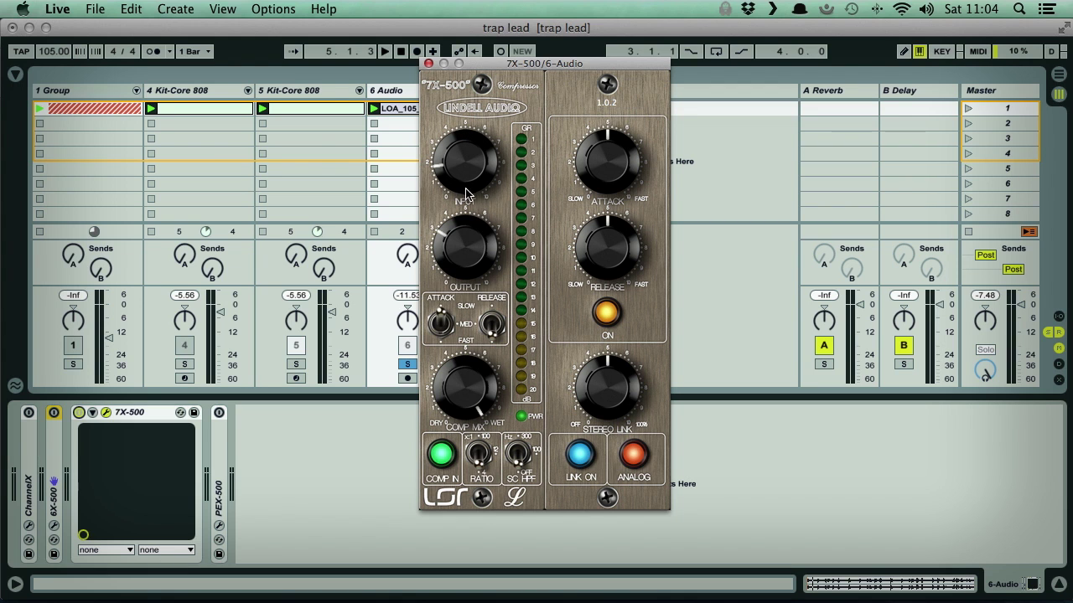
{"action": "key", "text": "space"}
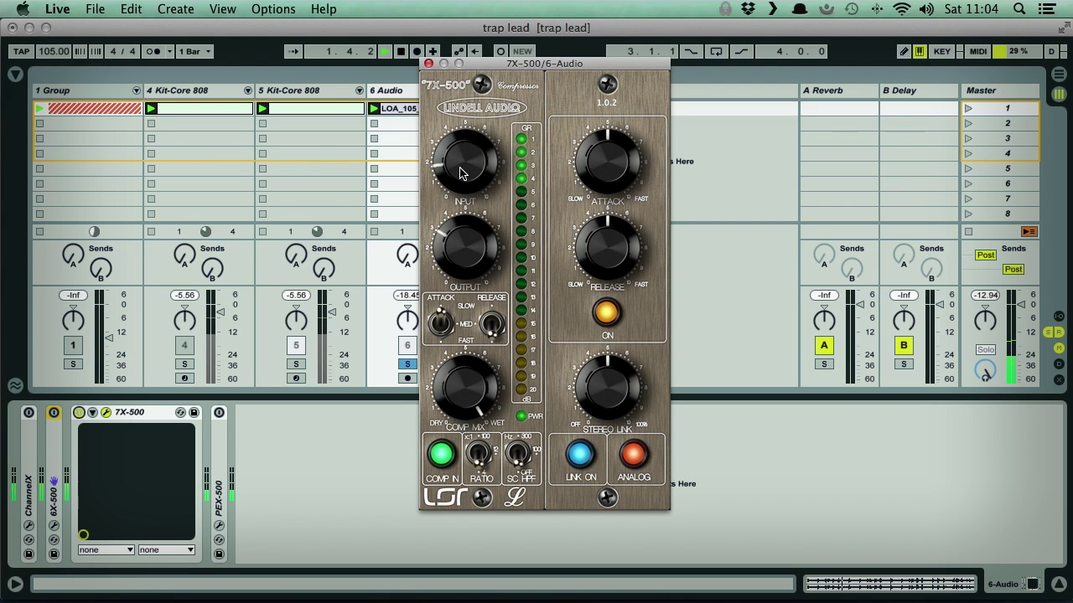
{"action": "left_click_drag", "start_coordinate": [459, 172], "coordinate": [440, 73]}
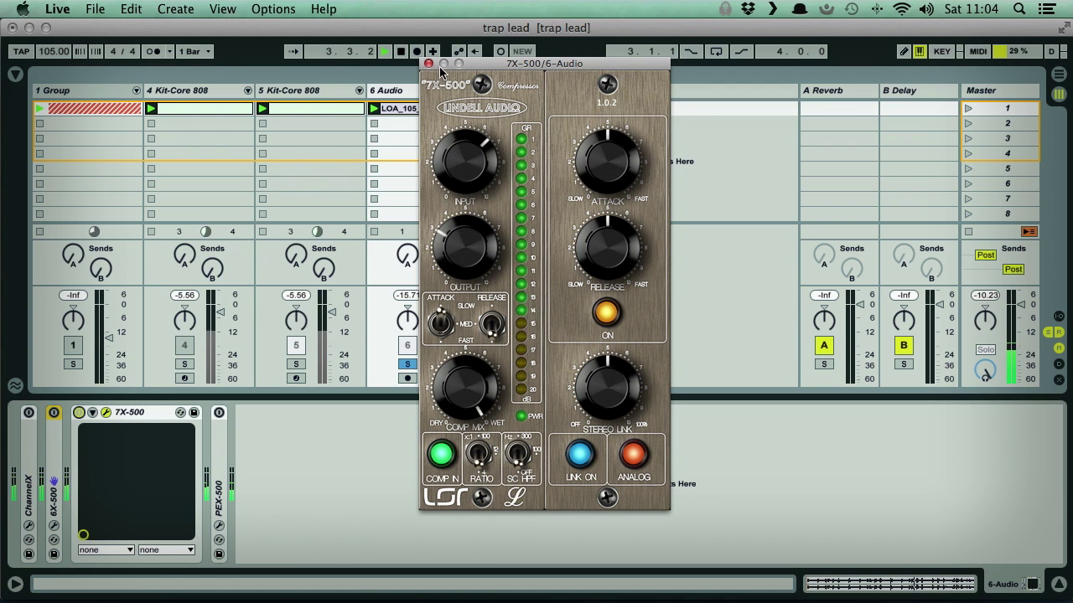
{"action": "left_click_drag", "start_coordinate": [468, 155], "coordinate": [462, 191]}
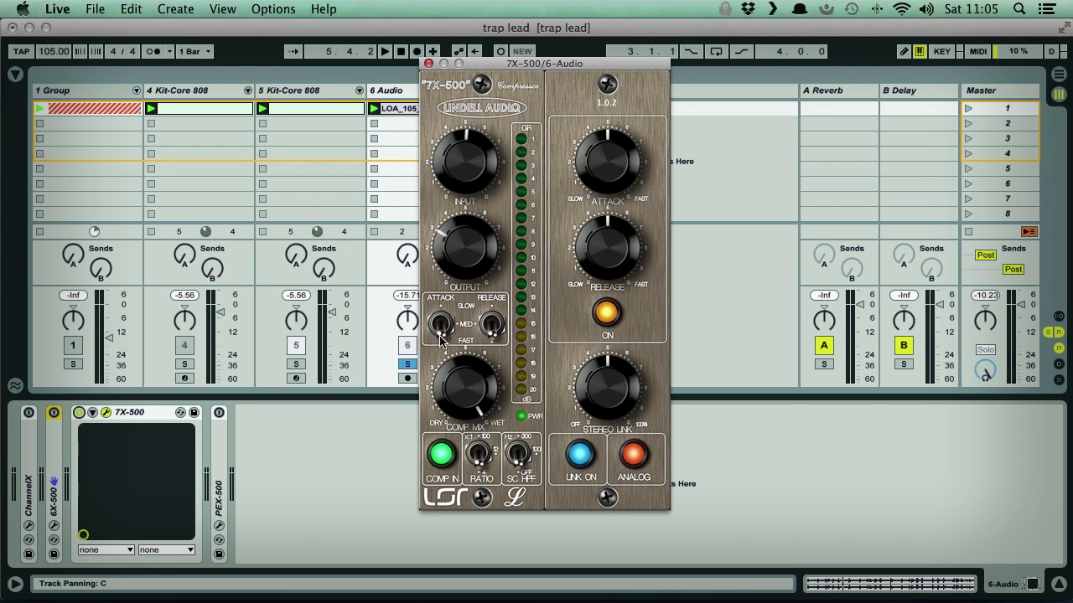
Set the compressor's Attack switch to slow and turn the separate Attack and Release knobs toward fast during playback
{"action": "left_click_drag", "start_coordinate": [440, 321], "coordinate": [439, 316]}
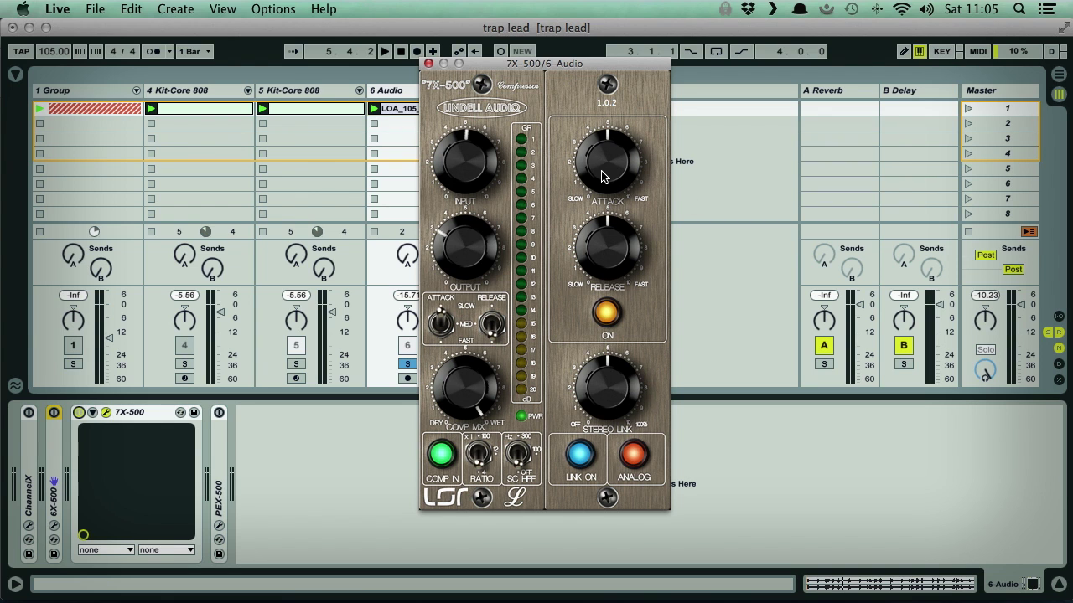
{"action": "left_click_drag", "start_coordinate": [610, 176], "coordinate": [602, 139]}
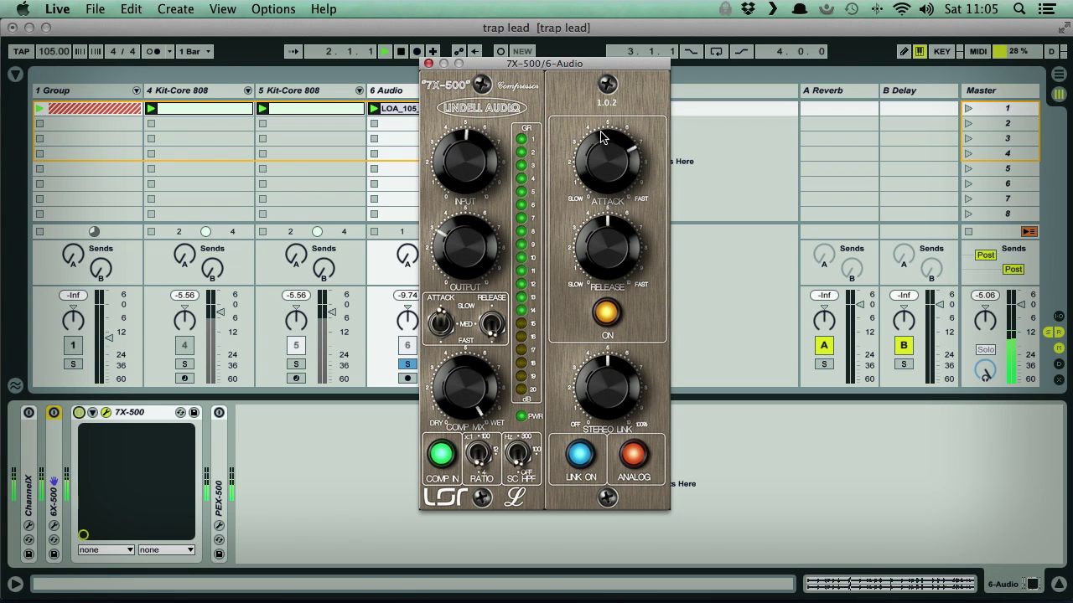
{"action": "left_click_drag", "start_coordinate": [612, 250], "coordinate": [605, 213]}
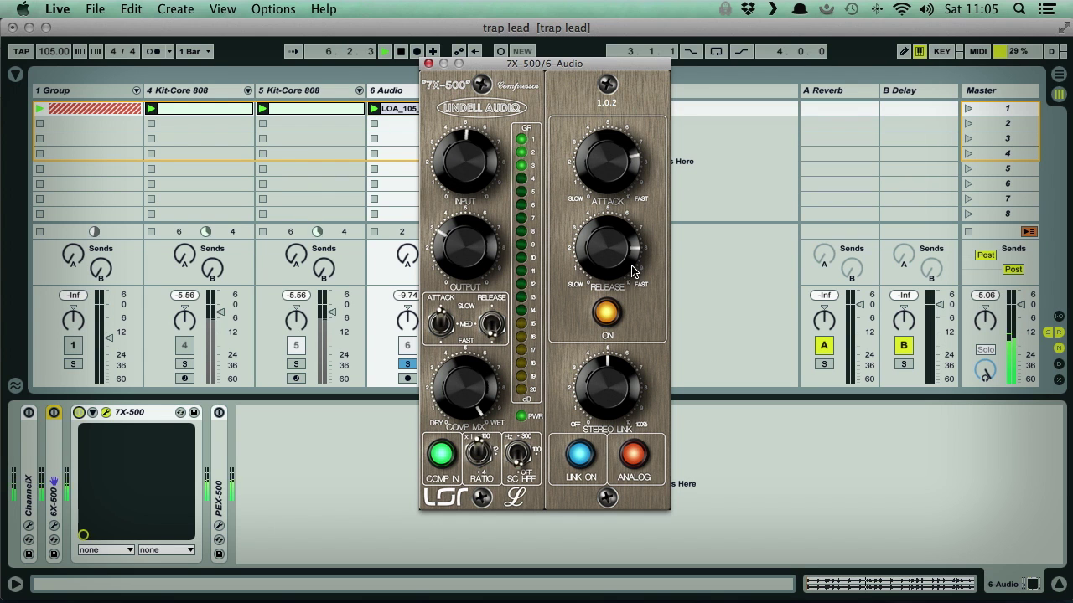
{"action": "left_click_drag", "start_coordinate": [598, 164], "coordinate": [598, 153]}
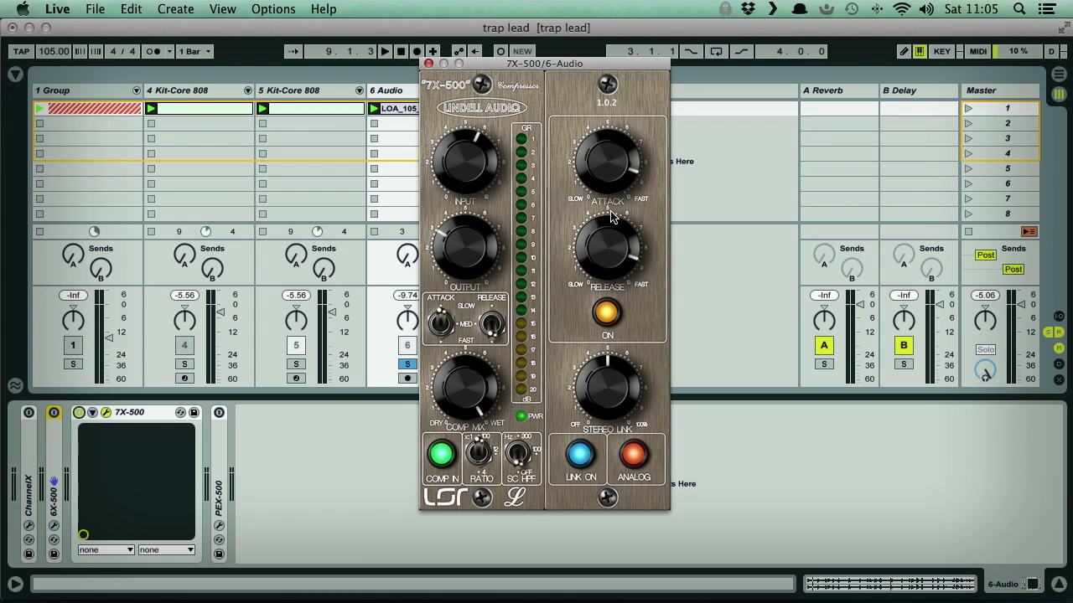
Play the loop and raise the compressor's Output above its midpoint to make up the level
{"action": "key", "text": "space"}
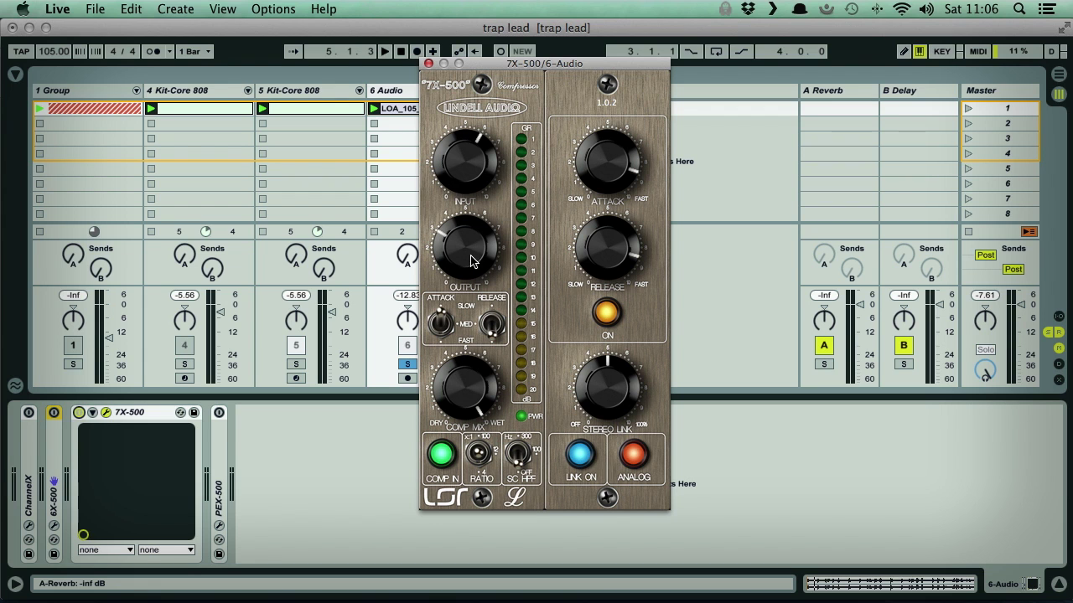
{"action": "key", "text": "space"}
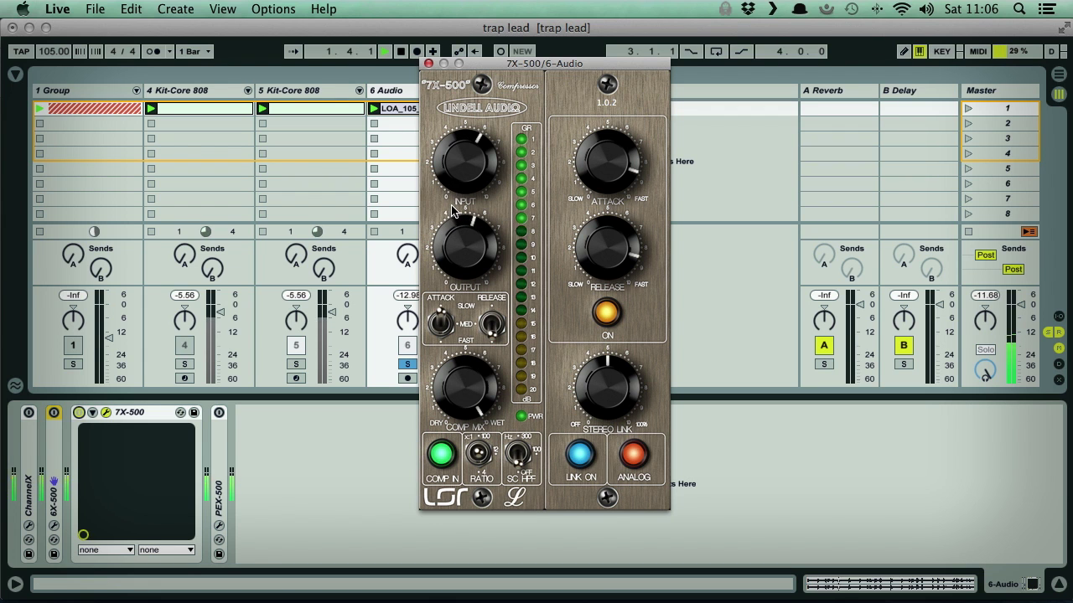
{"action": "left_click_drag", "start_coordinate": [458, 248], "coordinate": [458, 242]}
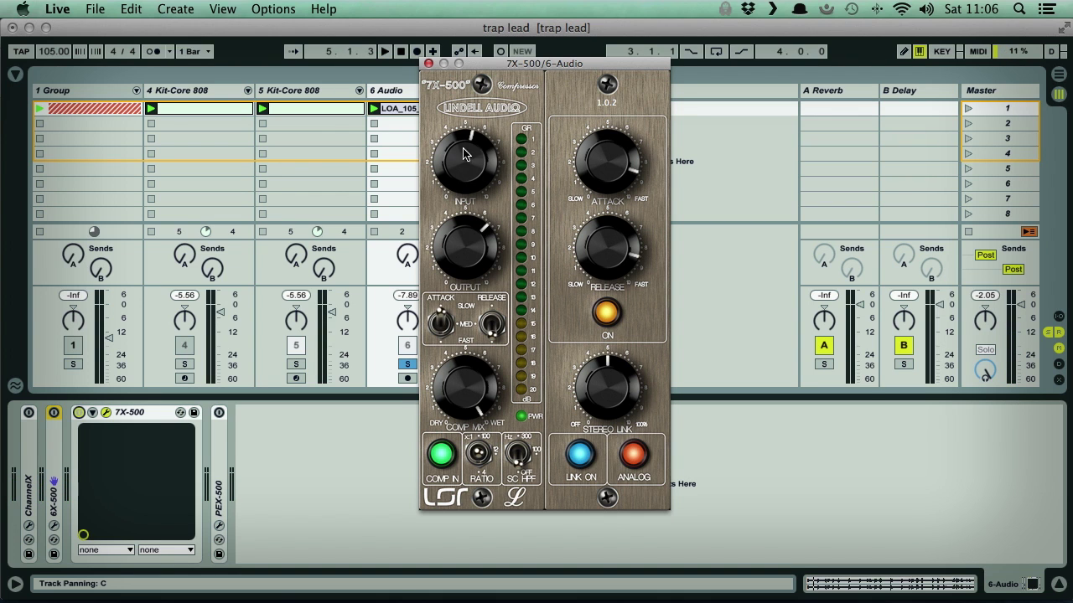
{"action": "left_click_drag", "start_coordinate": [488, 65], "coordinate": [485, 62]}
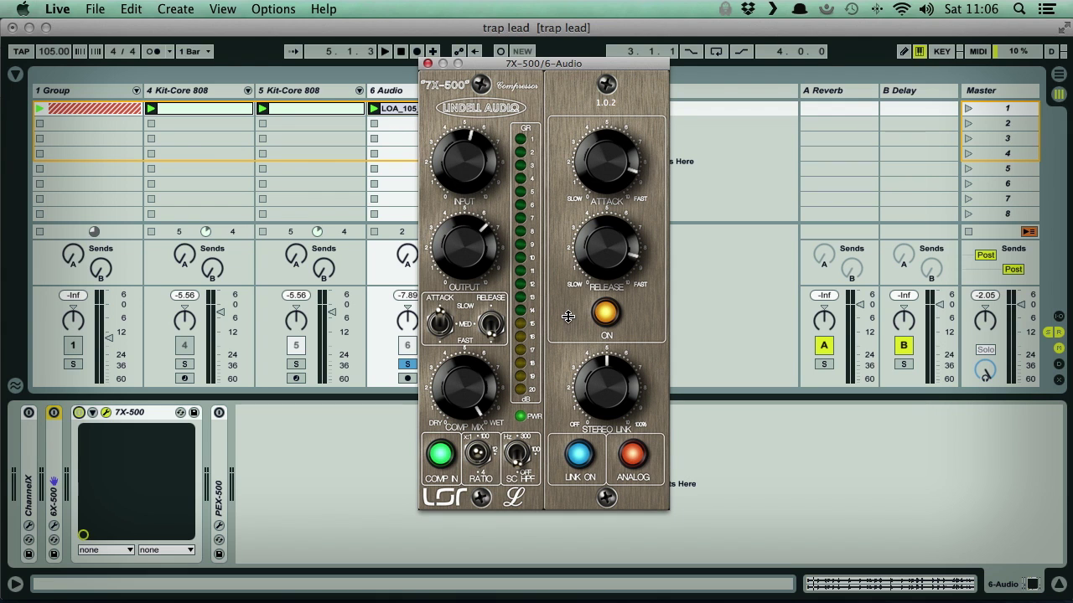
Sweep Comp Mix between dry and wet and settle it somewhat toward dry during playback
{"action": "left_click_drag", "start_coordinate": [472, 386], "coordinate": [446, 309]}
{"action": "left_click_drag", "start_coordinate": [466, 376], "coordinate": [464, 470]}
{"action": "left_click_drag", "start_coordinate": [460, 430], "coordinate": [460, 350]}
{"action": "key", "text": "space"}
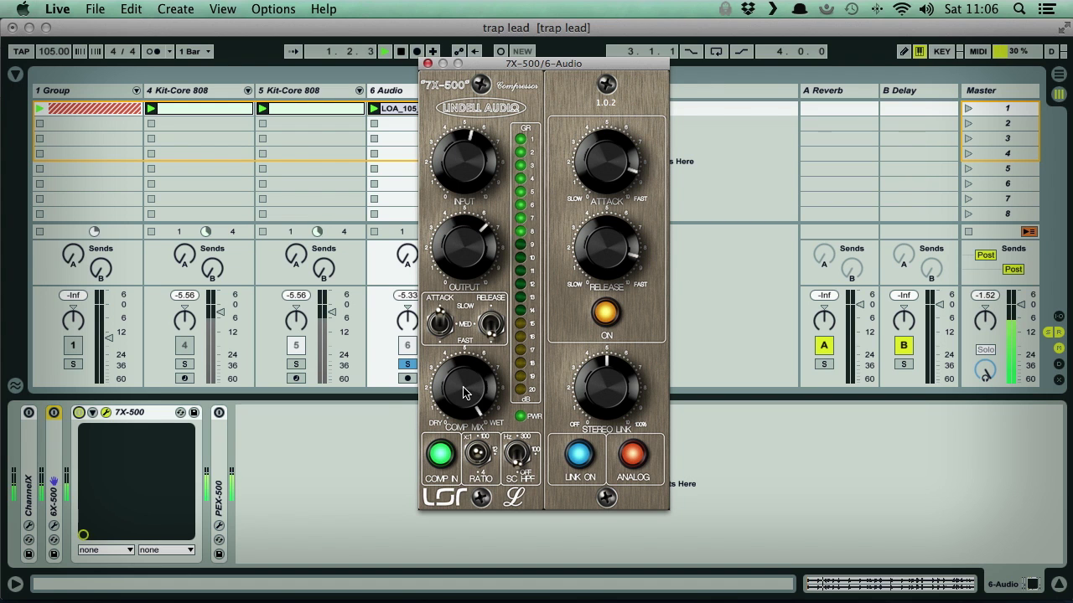
{"action": "mouse_move", "coordinate": [466, 394]}
{"action": "left_mouse_down"}
{"action": "mouse_move", "coordinate": [466, 506]}
{"action": "mouse_move", "coordinate": [453, 408]}
{"action": "mouse_move", "coordinate": [459, 446]}
{"action": "mouse_move", "coordinate": [460, 382]}
{"action": "left_mouse_up"}
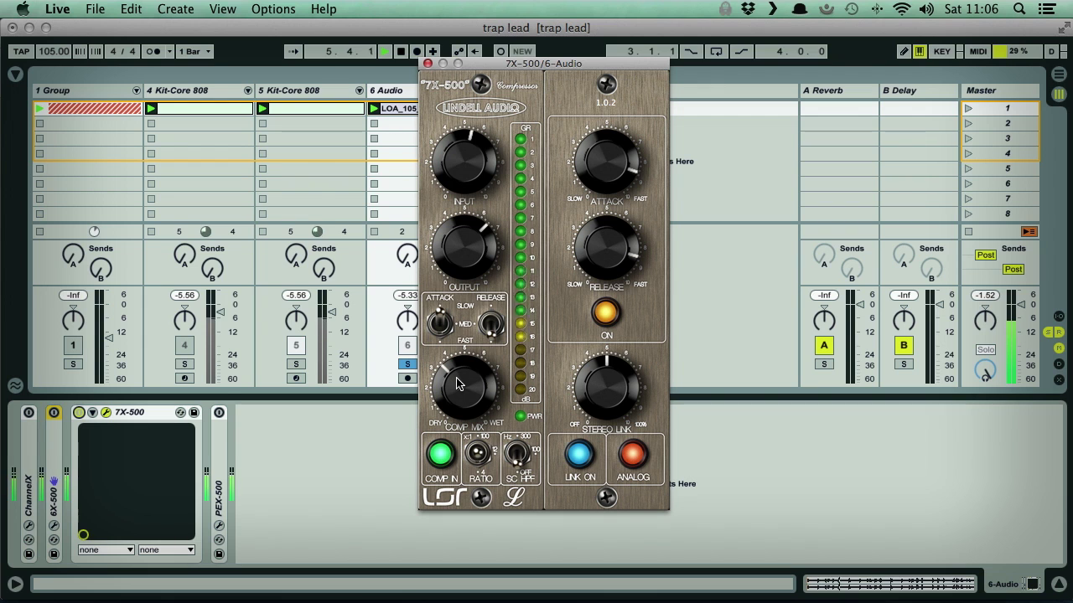
Compare the playing track with the 7X-500 device switched off and on
{"action": "left_click", "coordinate": [79, 419]}
{"action": "left_click", "coordinate": [79, 414]}
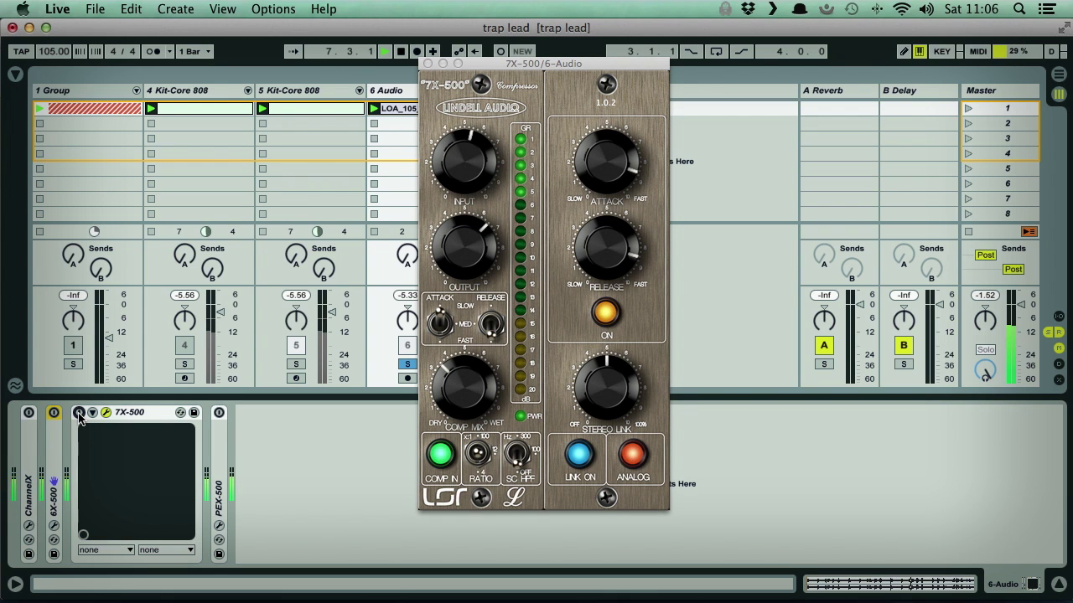
{"action": "left_click", "coordinate": [79, 414]}
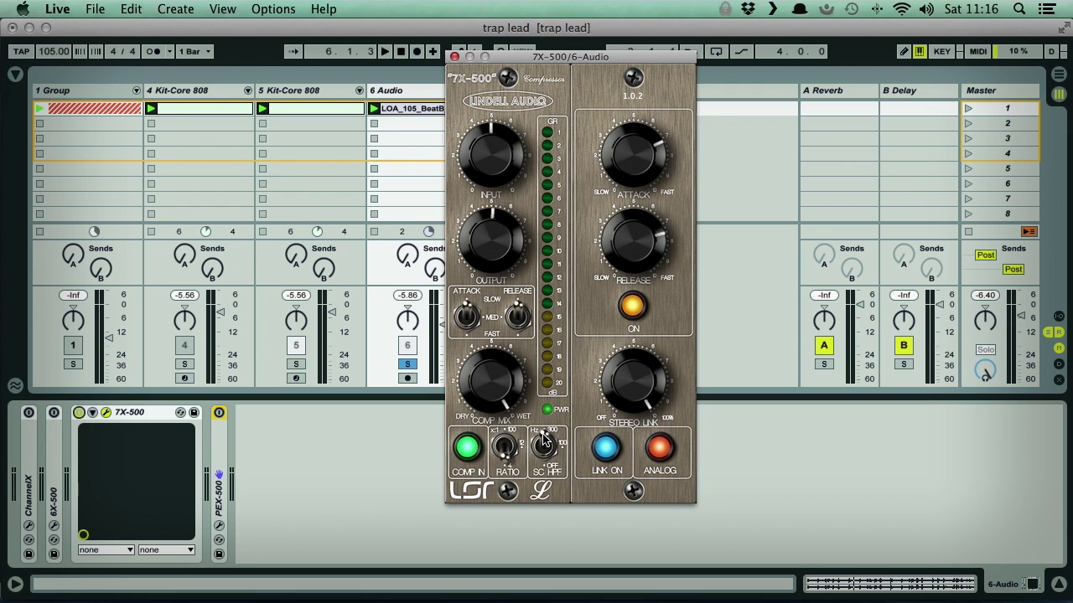
Adjust the PEX-500's BW knob, raise High Boost past its midpoint, and audition the loop
{"action": "key", "text": "space"}
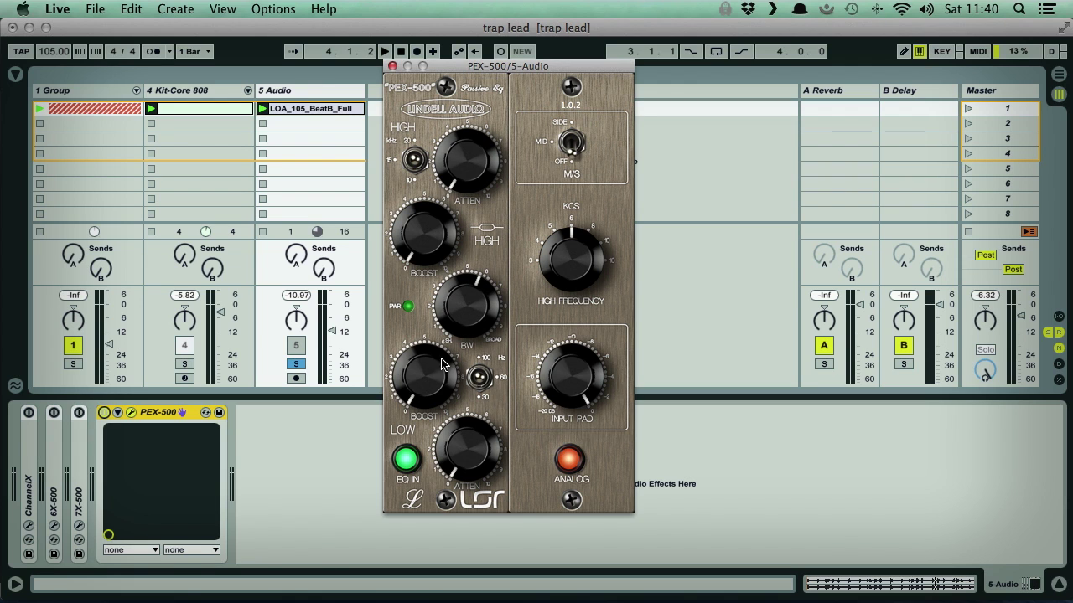
{"action": "left_click_drag", "start_coordinate": [467, 310], "coordinate": [471, 382]}
{"action": "left_click_drag", "start_coordinate": [470, 293], "coordinate": [463, 351]}
{"action": "left_click_drag", "start_coordinate": [468, 300], "coordinate": [468, 313]}
{"action": "key", "text": "space"}
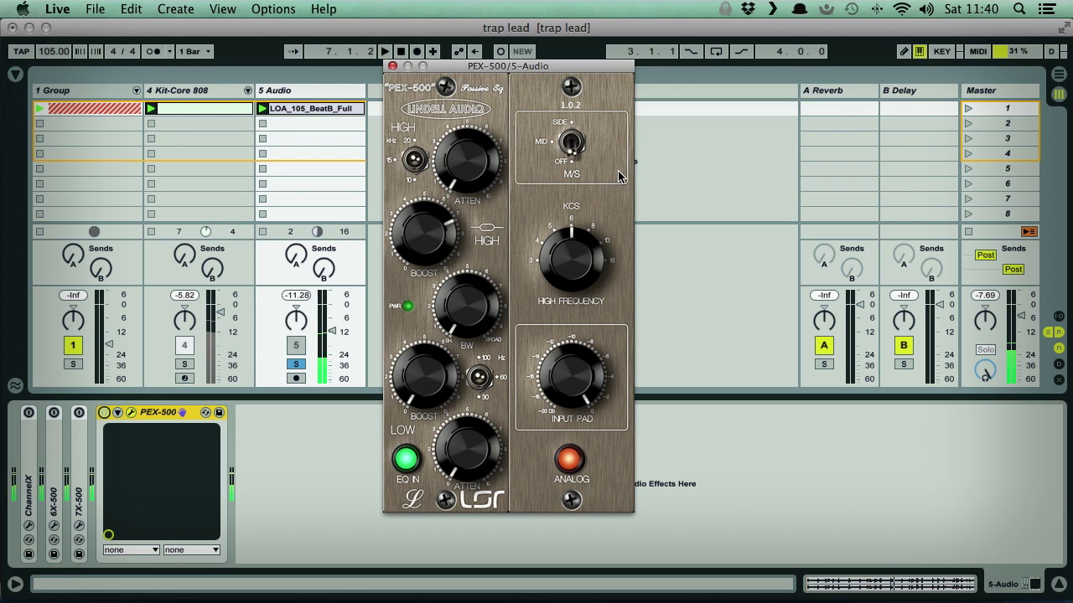
{"action": "key", "text": "space"}
Toggle the PEX-500's High attenuation frequency switch between its positions
{"action": "left_click", "coordinate": [414, 157]}
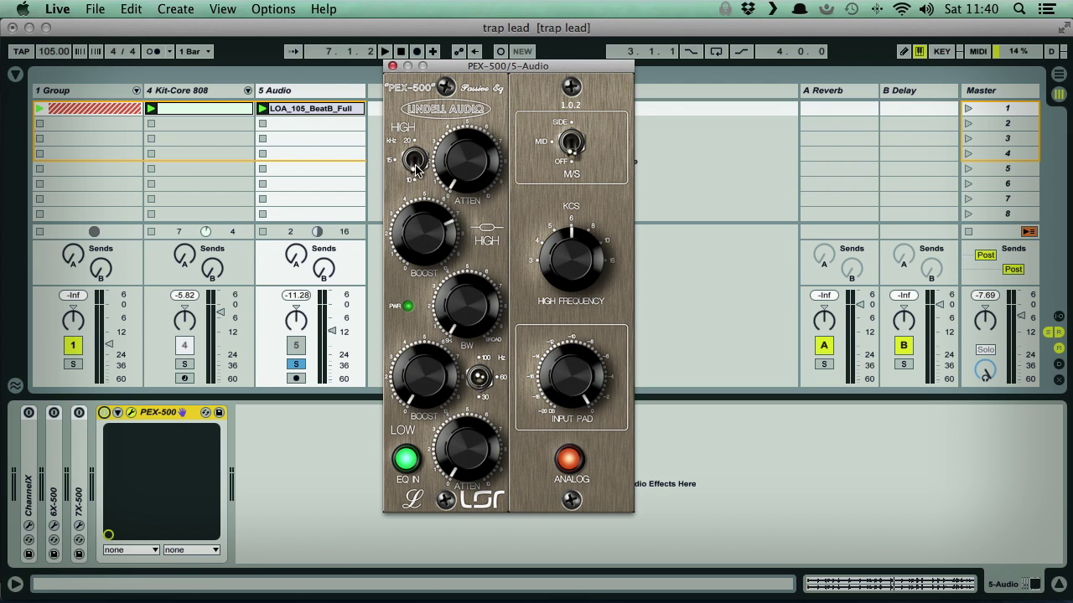
{"action": "left_click", "coordinate": [415, 160]}
Try the PEX-500's Input Pad and set the High Frequency knob to 3 KCS
{"action": "left_click", "coordinate": [560, 232]}
{"action": "mouse_move", "coordinate": [584, 263]}
{"action": "left_mouse_down"}
{"action": "mouse_move", "coordinate": [574, 209]}
{"action": "mouse_move", "coordinate": [573, 279]}
{"action": "mouse_move", "coordinate": [575, 228]}
{"action": "mouse_move", "coordinate": [573, 268]}
{"action": "left_mouse_up"}
{"action": "left_click_drag", "start_coordinate": [570, 331], "coordinate": [568, 386]}
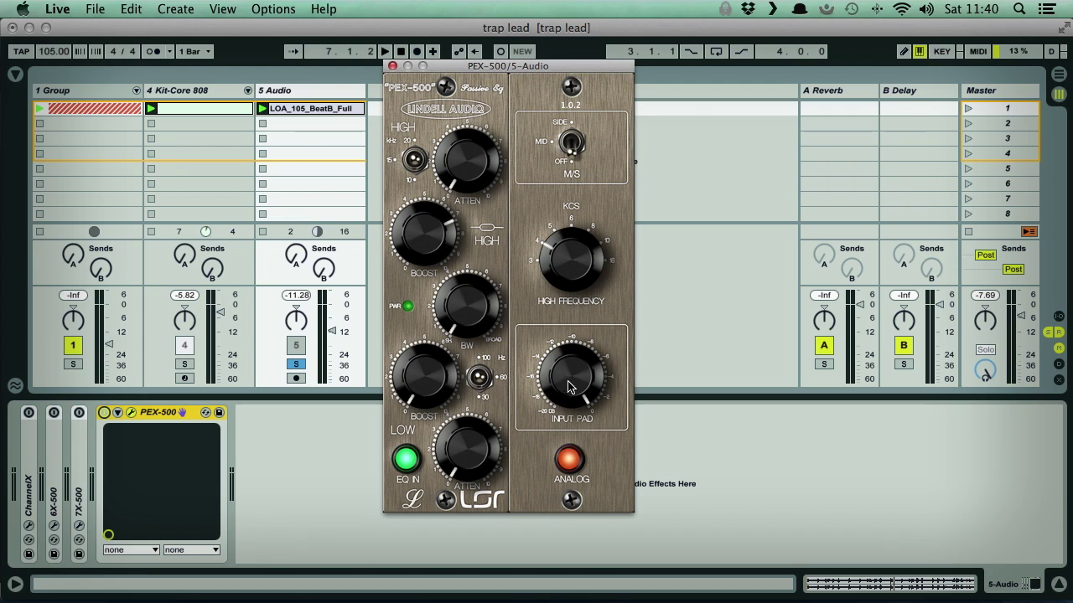
{"action": "left_click_drag", "start_coordinate": [563, 247], "coordinate": [556, 271]}
Play the loop and compare the sound with the PEX-500's EQ switched out and in
{"action": "key", "text": "space"}
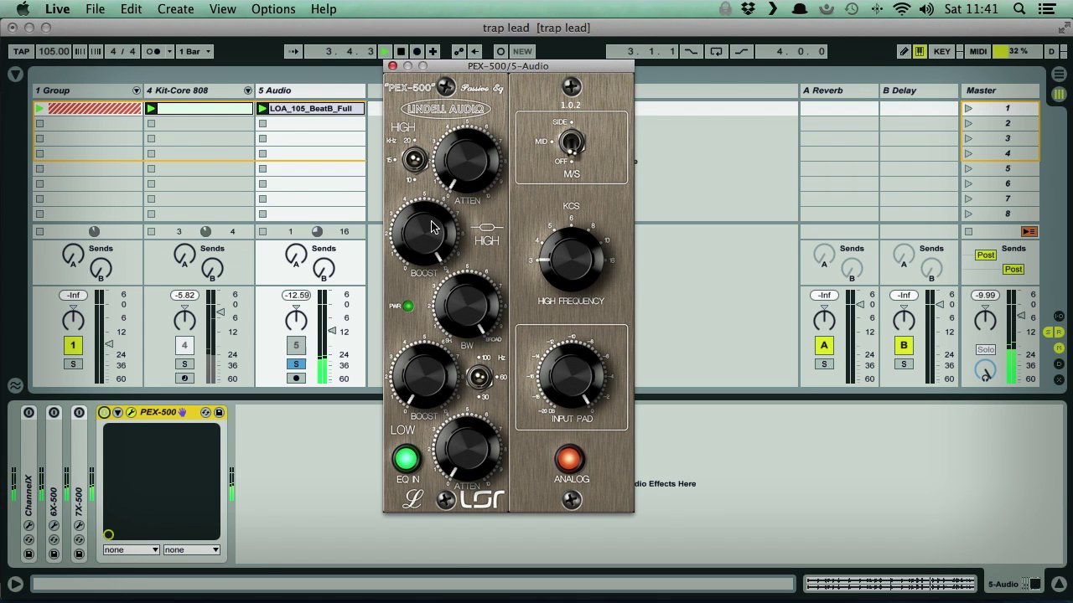
{"action": "left_click", "coordinate": [405, 460]}
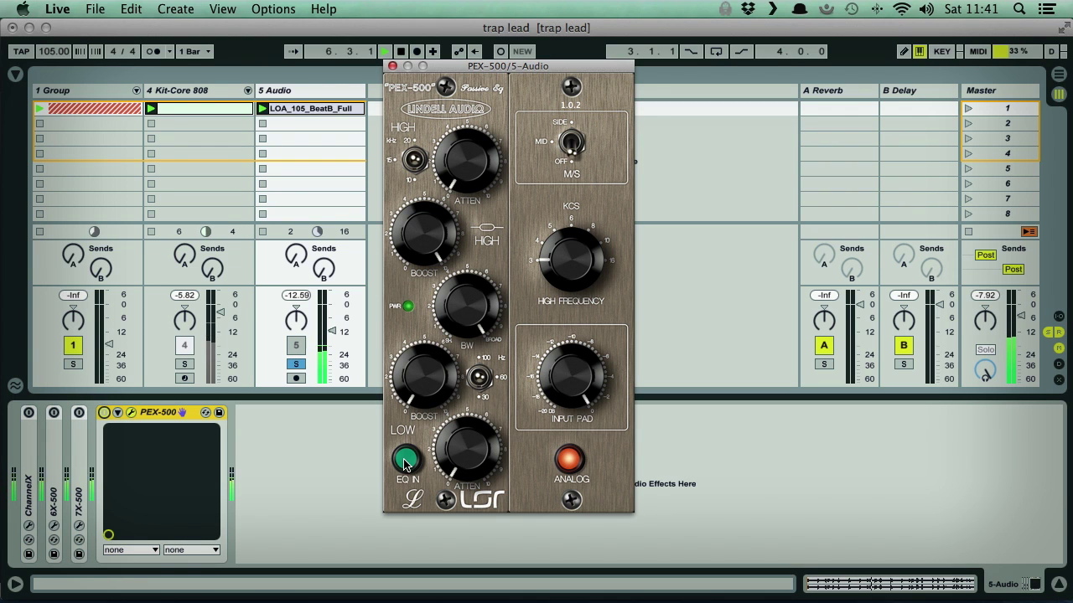
{"action": "left_click", "coordinate": [405, 461]}
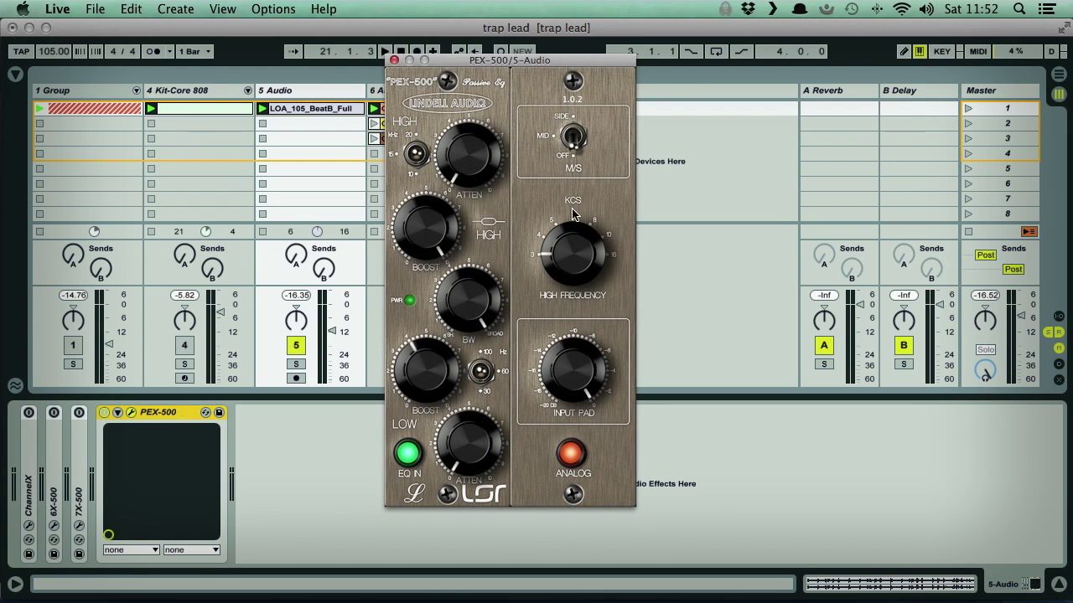
Toggle the PEX-500's Analog mode off and on and change the M/S switch position
{"action": "left_click", "coordinate": [571, 457]}
{"action": "left_click", "coordinate": [571, 456]}
{"action": "left_click", "coordinate": [570, 456]}
{"action": "left_click", "coordinate": [573, 138]}
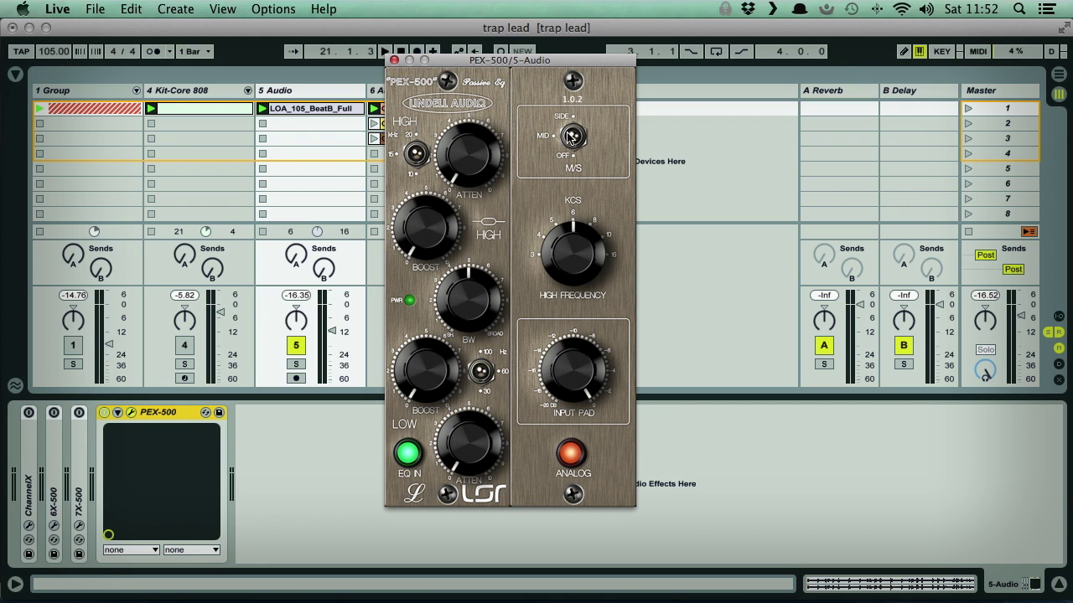
{"action": "left_click", "coordinate": [568, 141]}
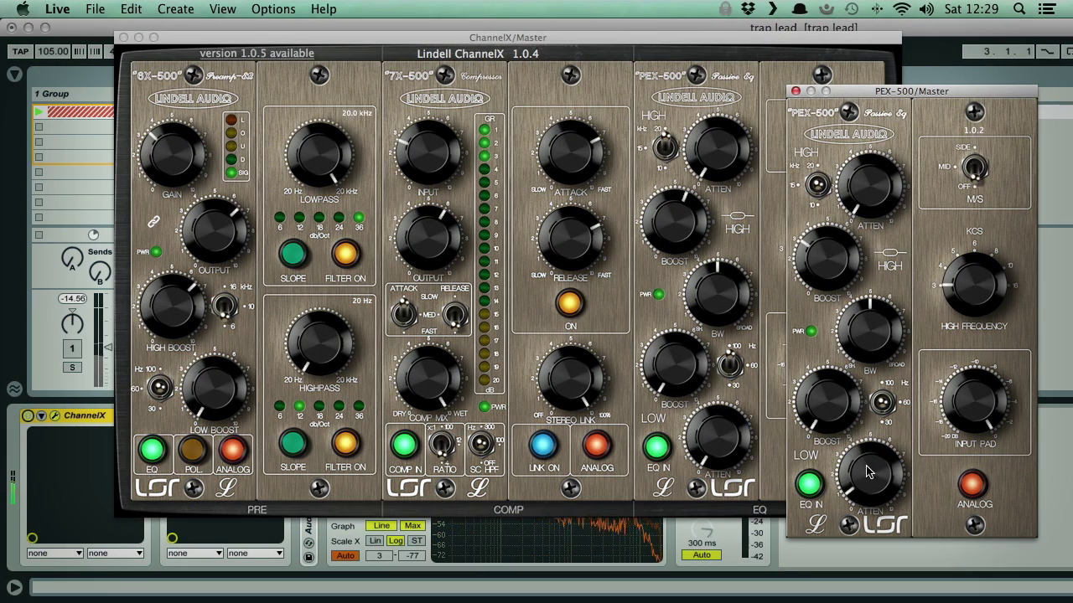
Compare the master track's PEX-500 with Analog mode off and on during playback
{"action": "left_click", "coordinate": [972, 486]}
{"action": "left_click", "coordinate": [972, 486]}
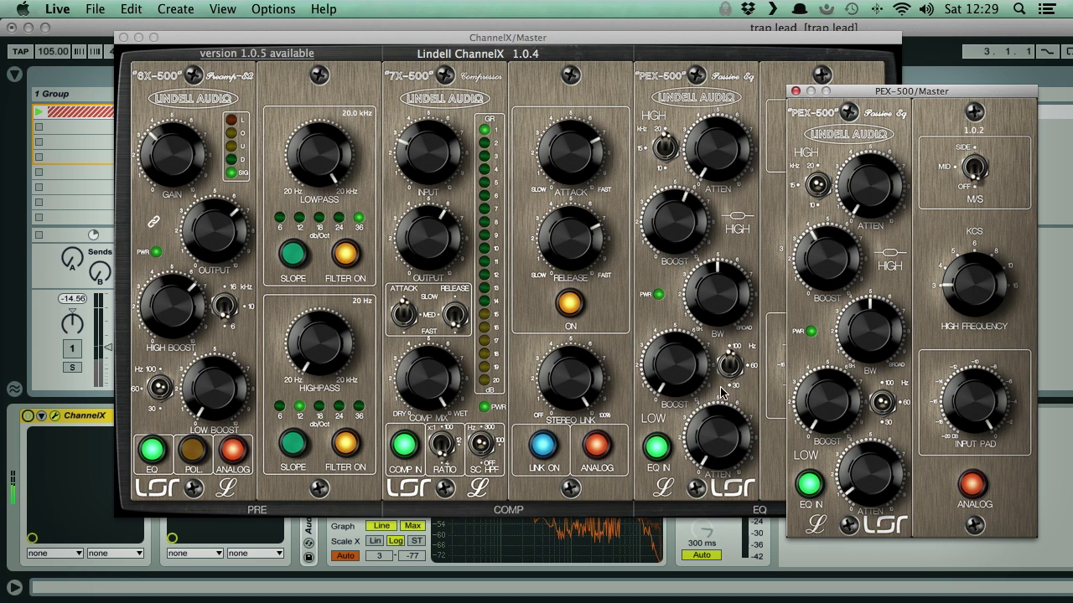
Raise the Highpass frequency in ChannelX's preamp section to 650 Hz
{"action": "left_click_drag", "start_coordinate": [317, 335], "coordinate": [306, 259]}
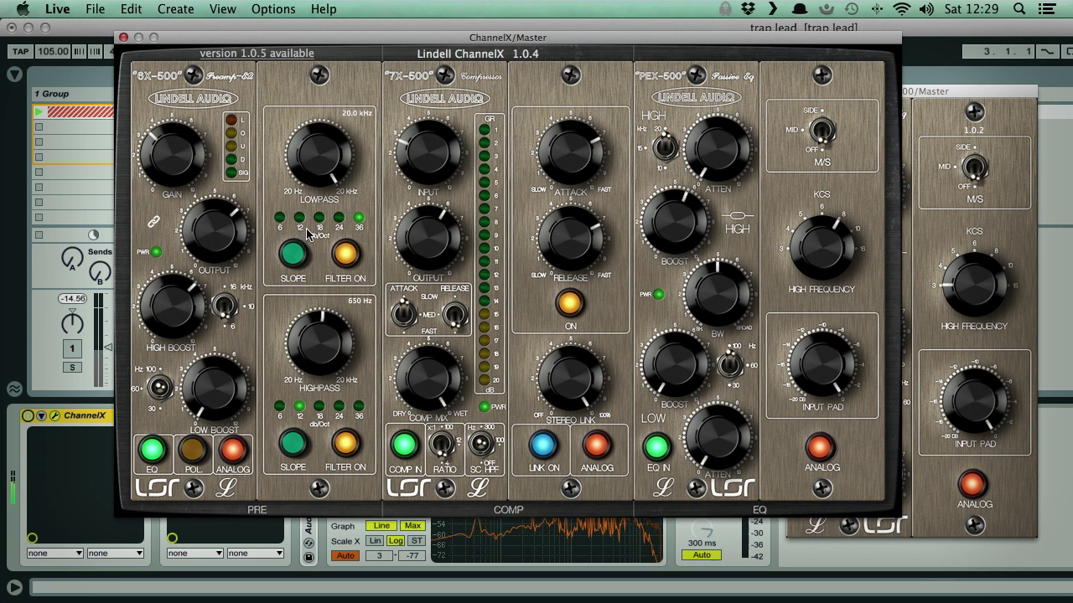